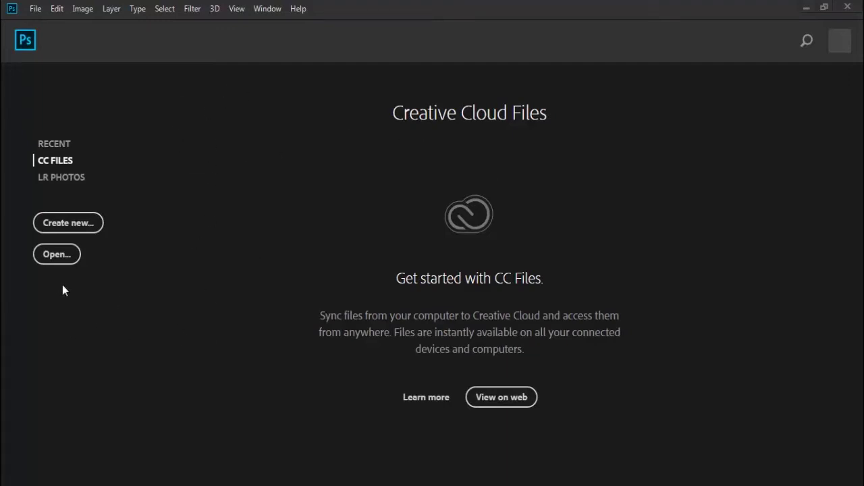
# - Start opening an existing image from the start screen, then bring up the File menu
pyautogui.click(56, 261)
pyautogui.click(32, 9)
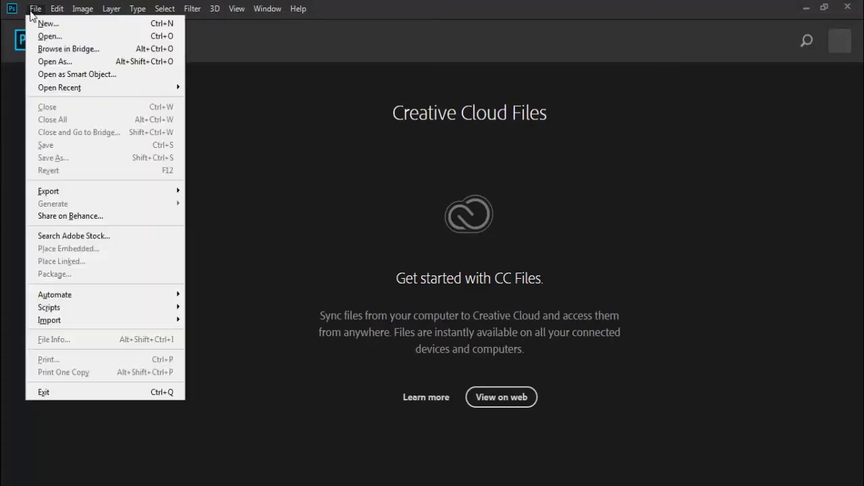
# - Open spider-flower-3520227 and spider-flower-3521670 together from the picsabay-images folder
pyautogui.click(90, 38)
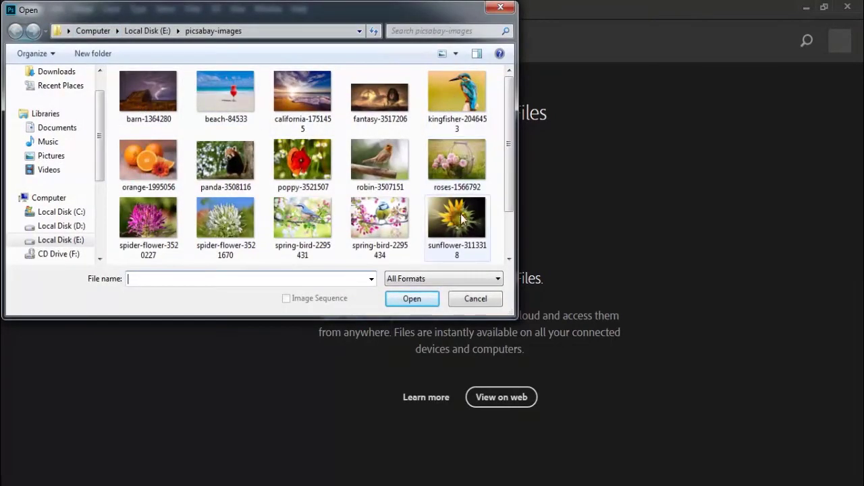
pyautogui.scroll(-1, 509, 205)
pyautogui.scroll(-2, 509, 204)
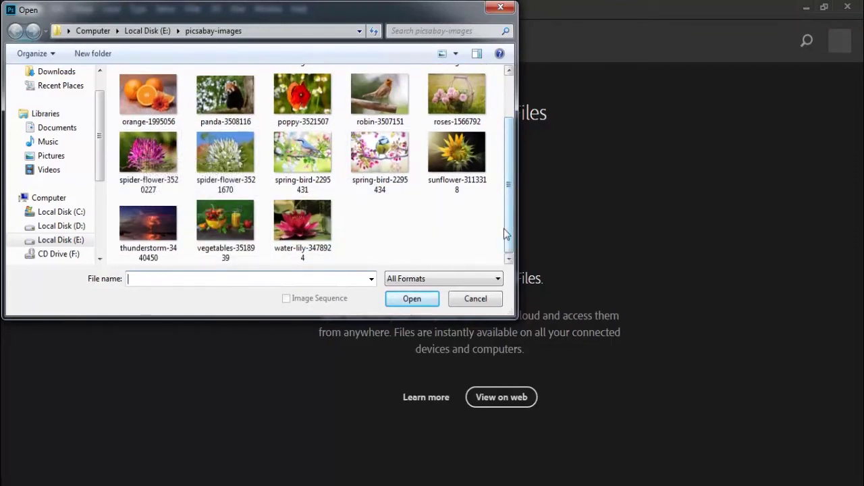
pyautogui.moveTo(509, 213); pyautogui.dragTo(512, 170)
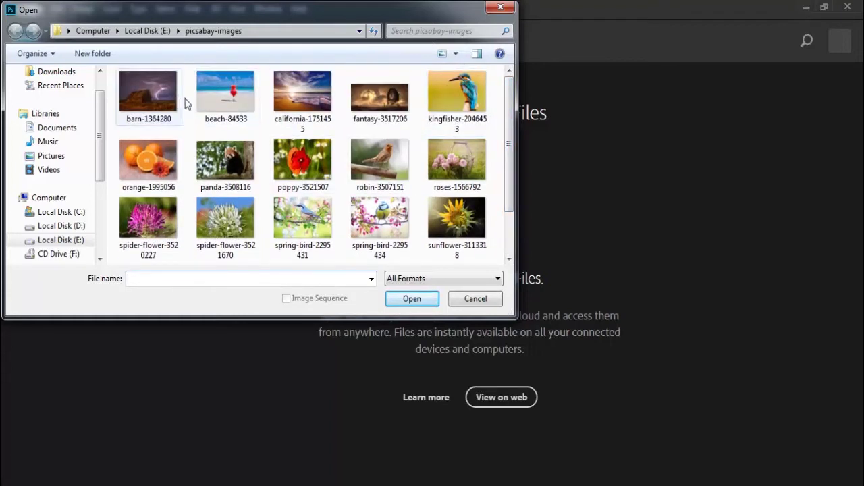
pyautogui.click(145, 227)
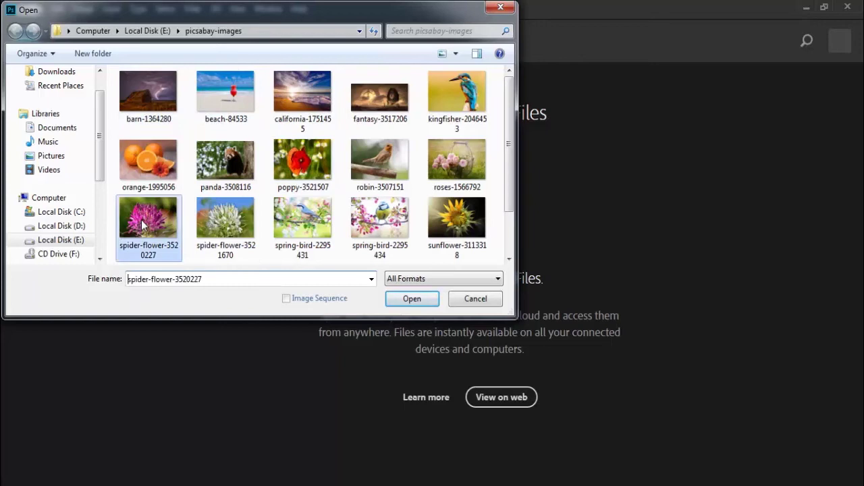
pyautogui.keyDown('ctrl'); pyautogui.click(216, 218); pyautogui.keyUp('ctrl')
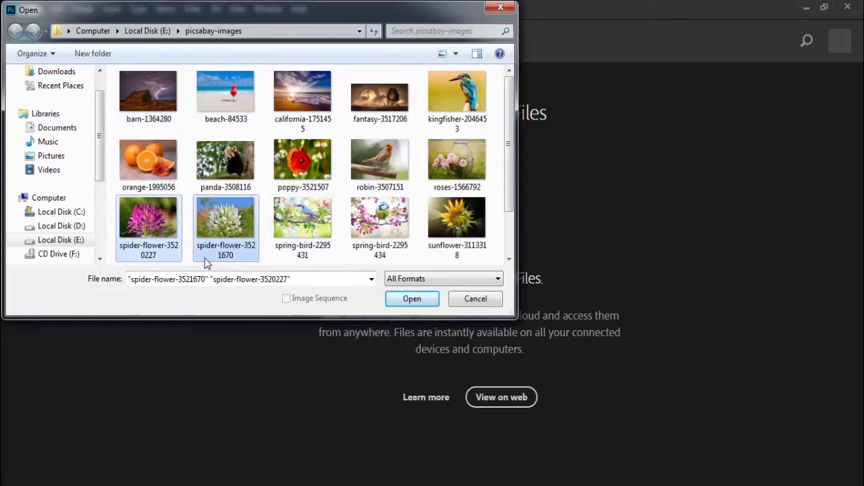
pyautogui.click(427, 303)
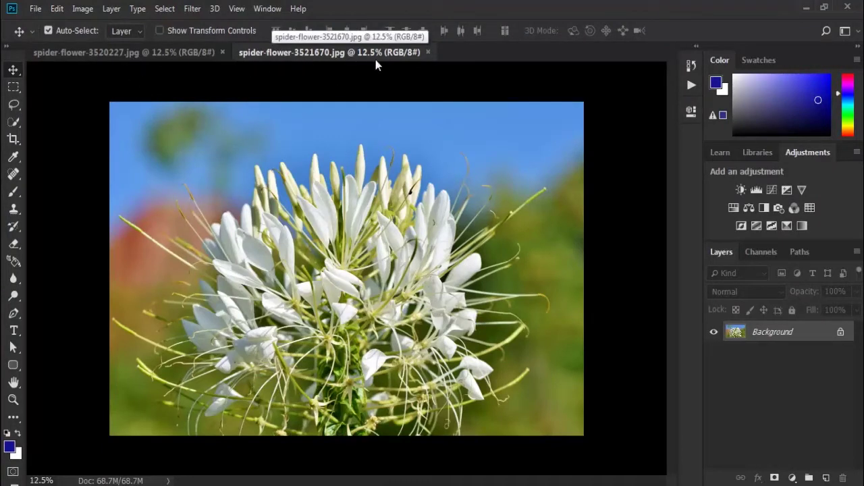
# - Make the pink spider-flower-3520227.jpg tab active and bring up the File menu
pyautogui.click(121, 51)
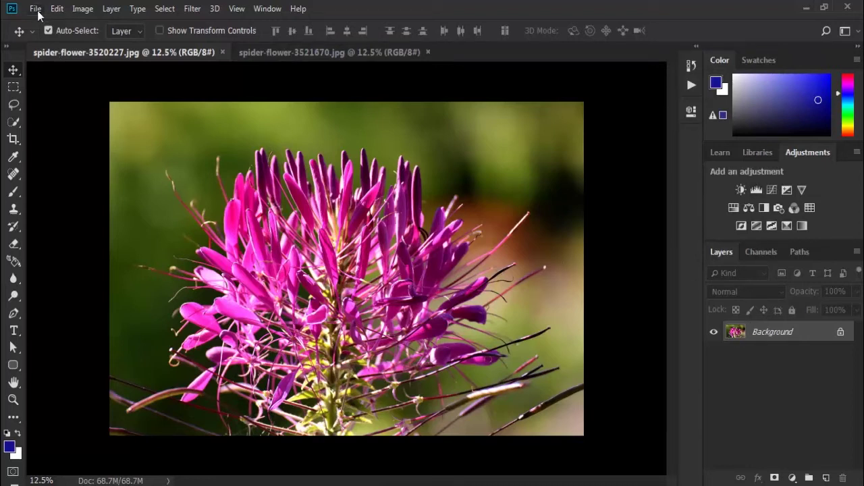
pyautogui.click(36, 9)
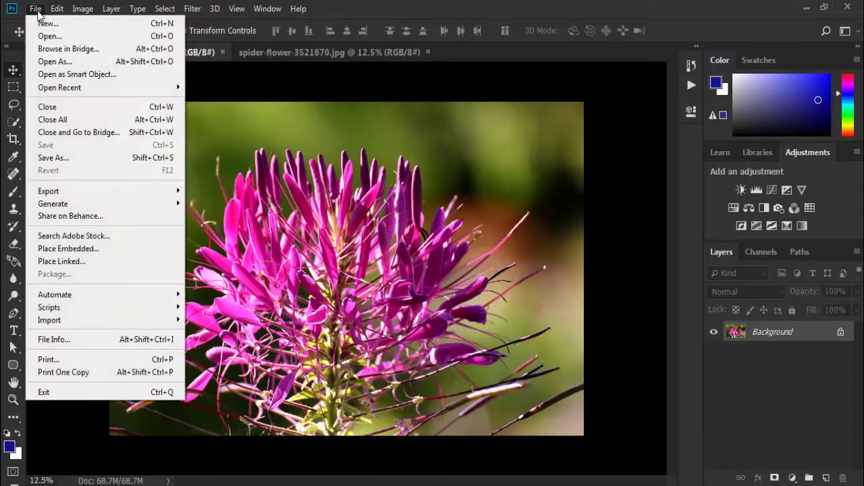
# - Open the New Document dialog and browse the Web, then Photo, blank presets
pyautogui.click(75, 24)
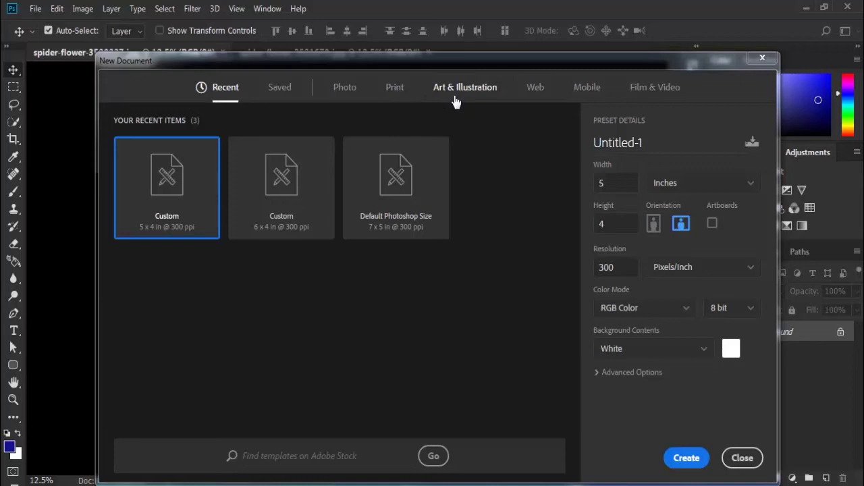
pyautogui.click(532, 95)
pyautogui.click(343, 94)
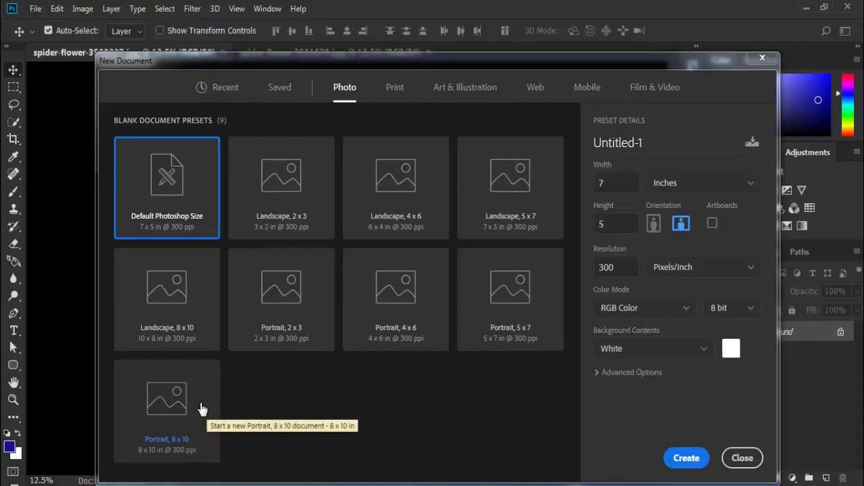
# - Apply the Landscape, 4 x 6 photo preset, keeping inches as the width unit
pyautogui.click(401, 199)
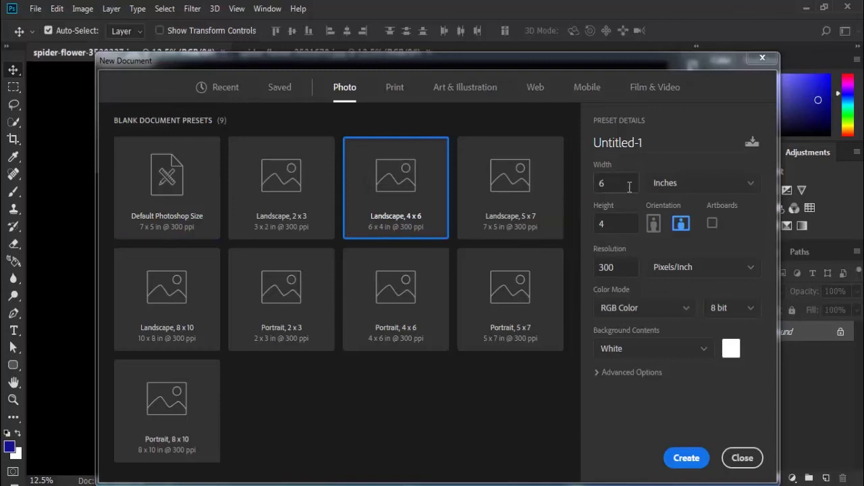
pyautogui.click(749, 186)
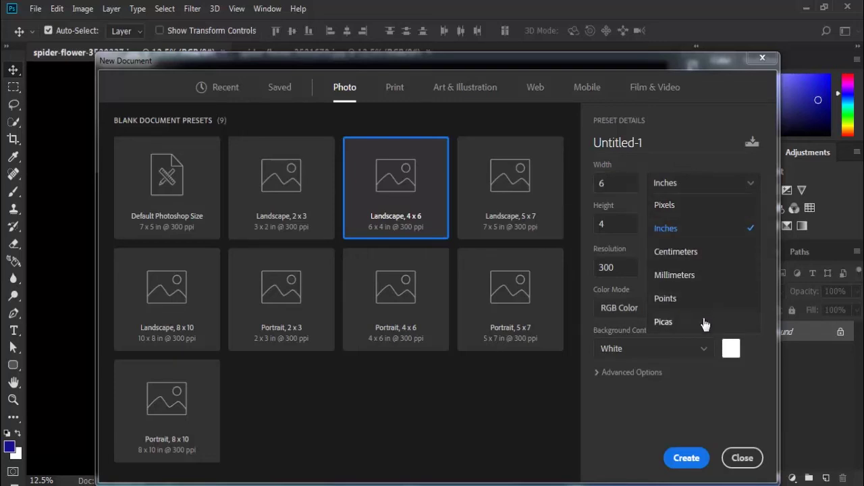
pyautogui.click(710, 158)
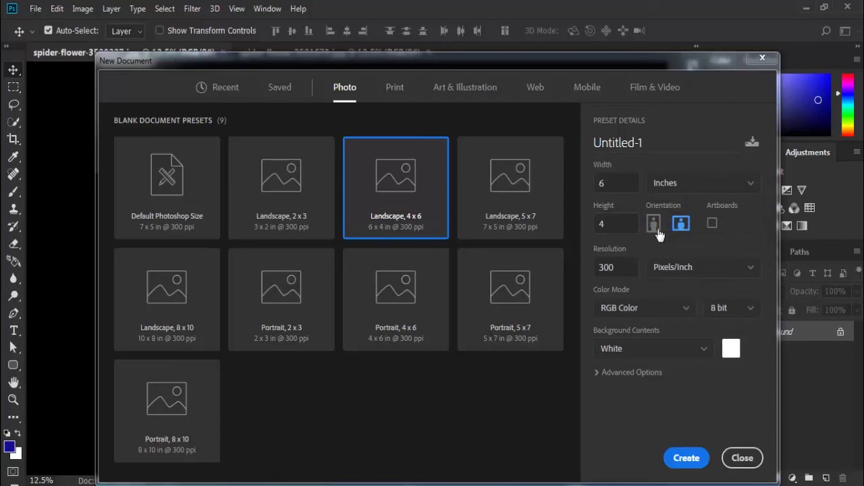
pyautogui.click(653, 225)
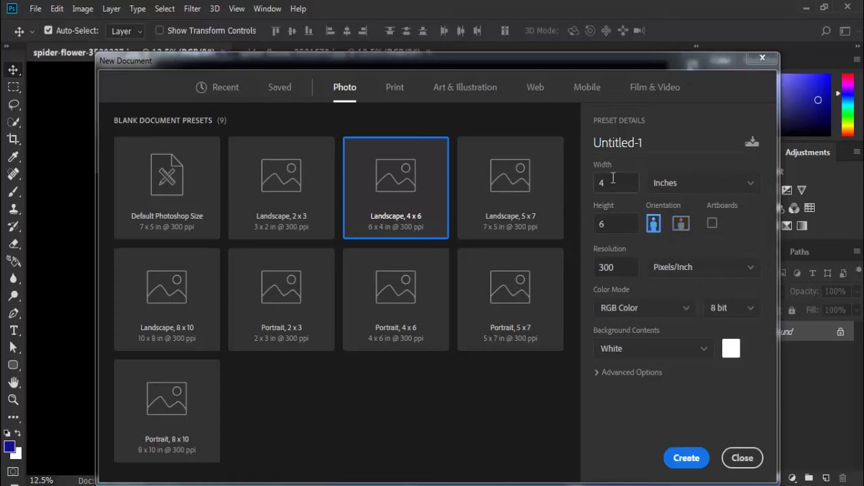
pyautogui.doubleClick(612, 180)
# - Toggle the page orientation between portrait and landscape, ending on landscape
pyautogui.click(680, 225)
pyautogui.click(654, 226)
pyautogui.click(680, 224)
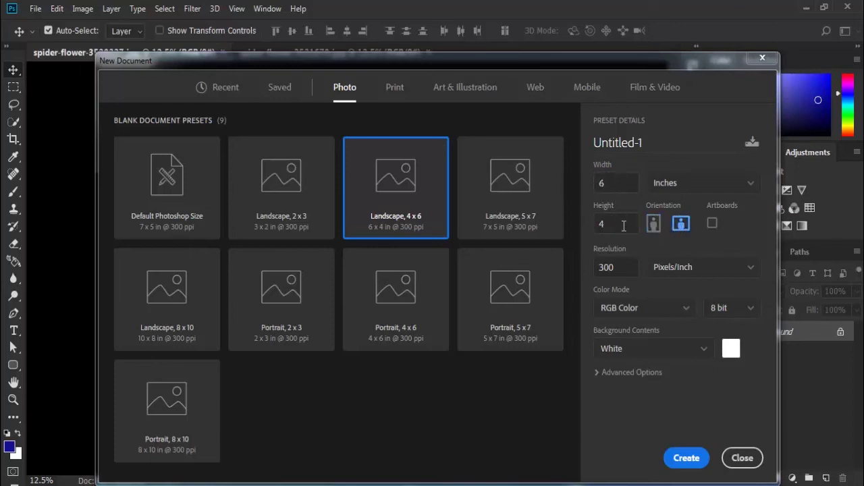
pyautogui.click(653, 224)
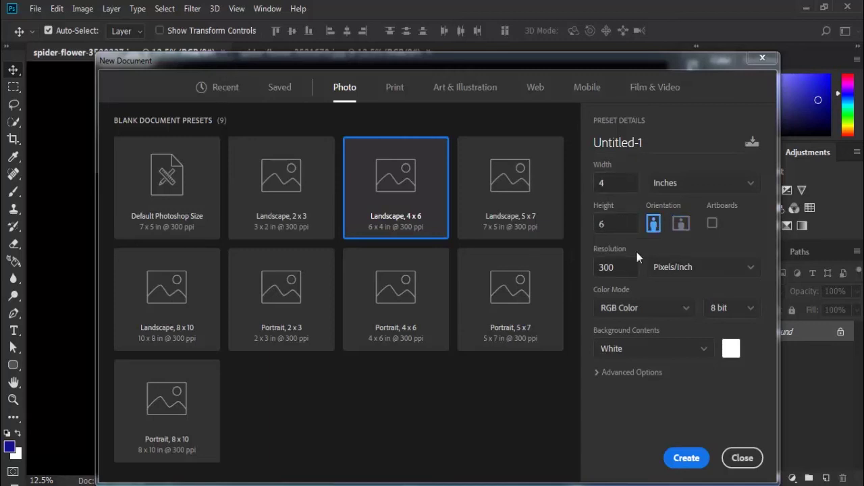
pyautogui.click(679, 229)
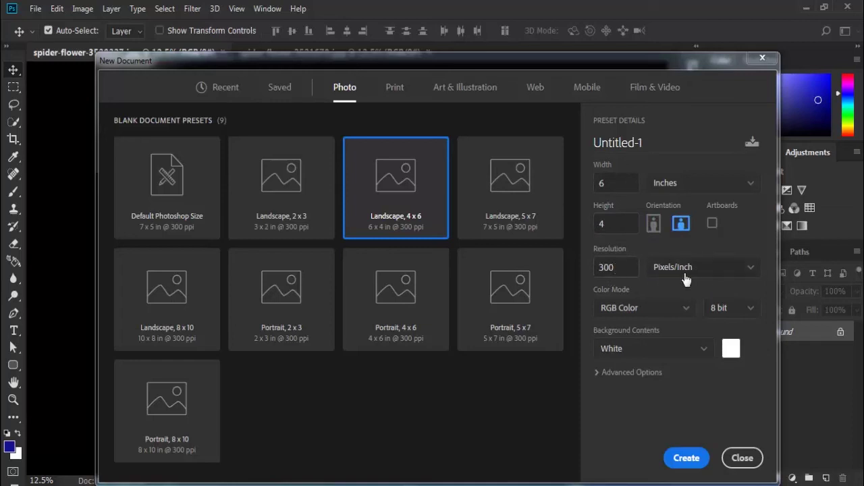
# - Keep 300 Pixels/Inch, RGB Color 8 bit and White background, and set width to 5 inches
pyautogui.click(725, 272)
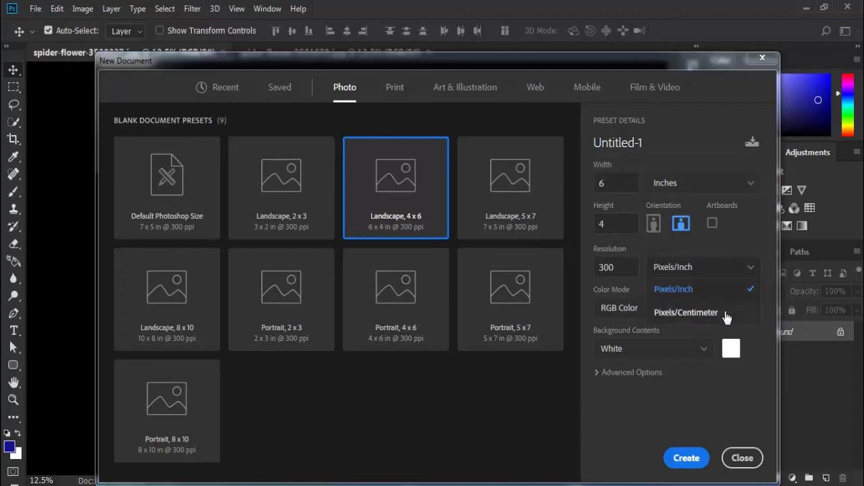
pyautogui.click(722, 246)
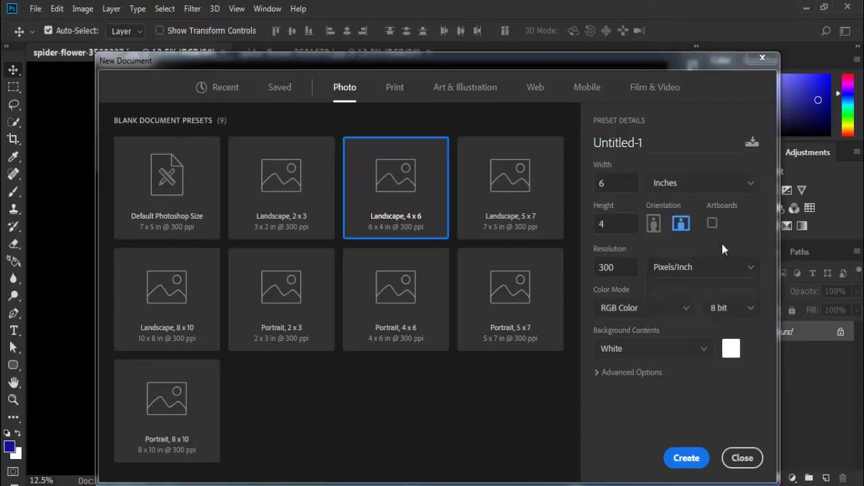
pyautogui.click(652, 312)
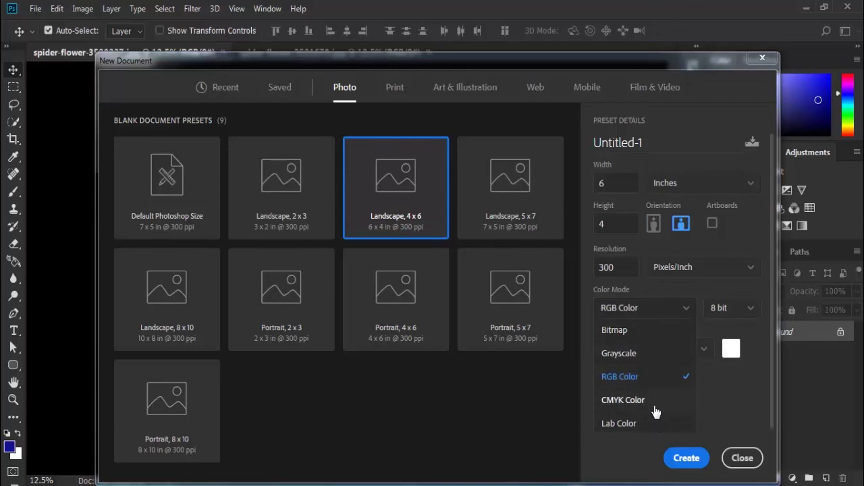
pyautogui.click(647, 306)
pyautogui.click(740, 312)
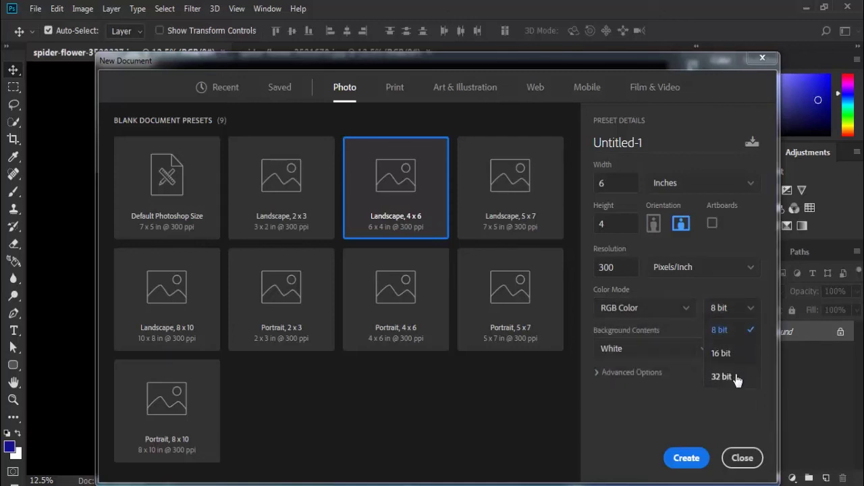
pyautogui.click(687, 389)
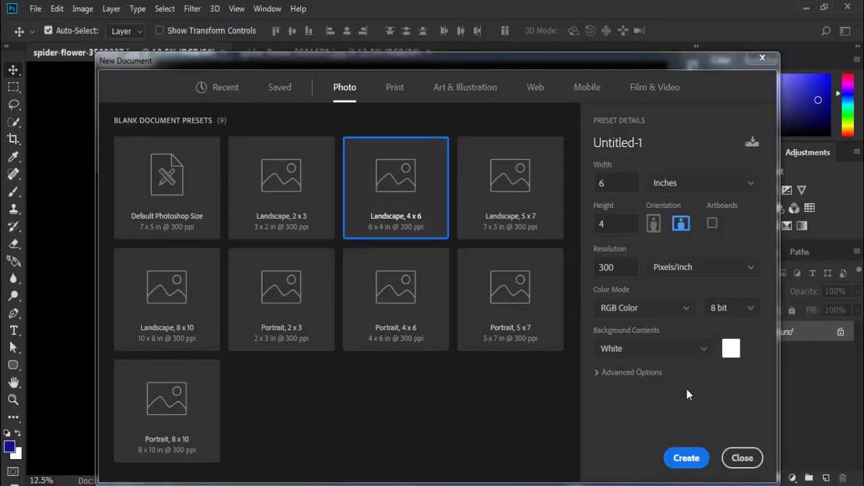
pyautogui.click(704, 353)
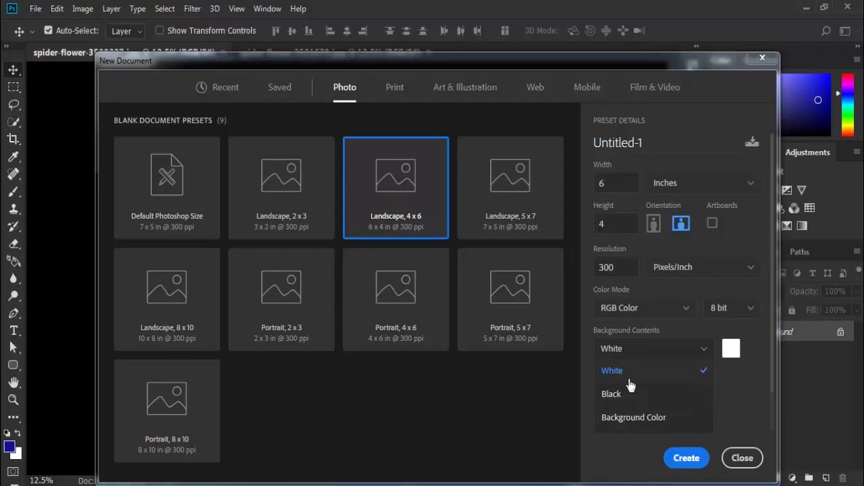
pyautogui.click(745, 394)
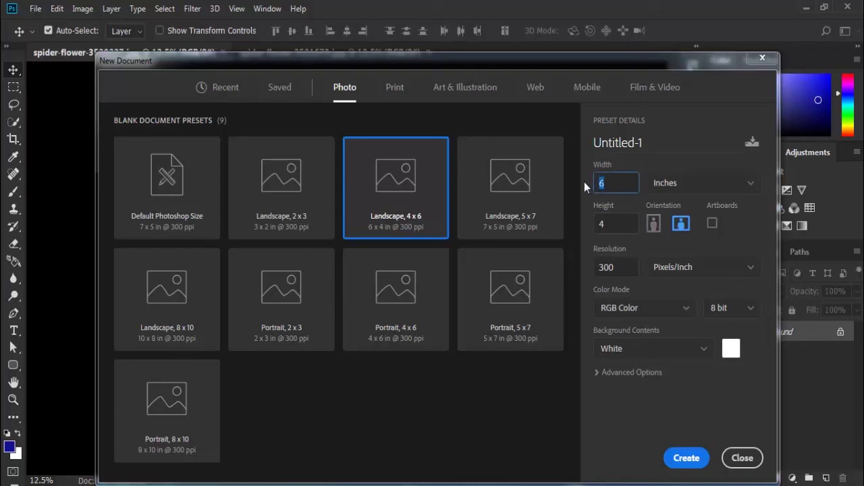
pyautogui.write('5')
# - Create the 5 x 4 inch Untitled-1 canvas and cycle through all three tabs back to it
pyautogui.click(684, 458)
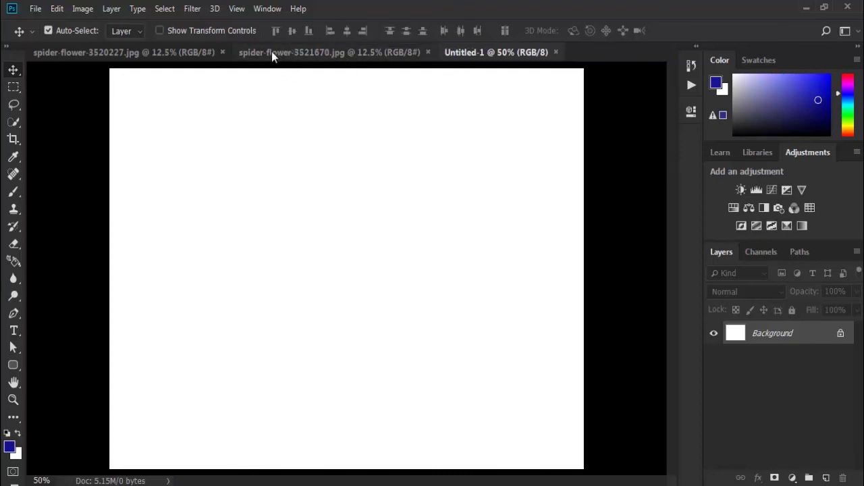
pyautogui.click(341, 52)
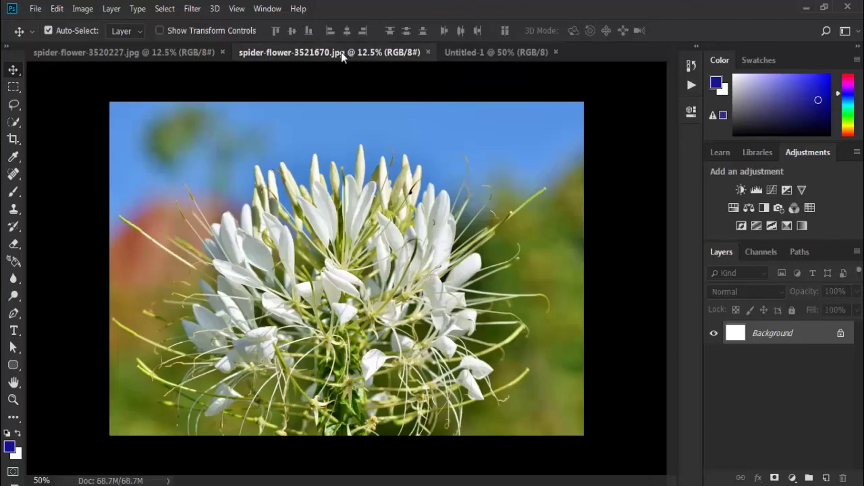
pyautogui.click(164, 53)
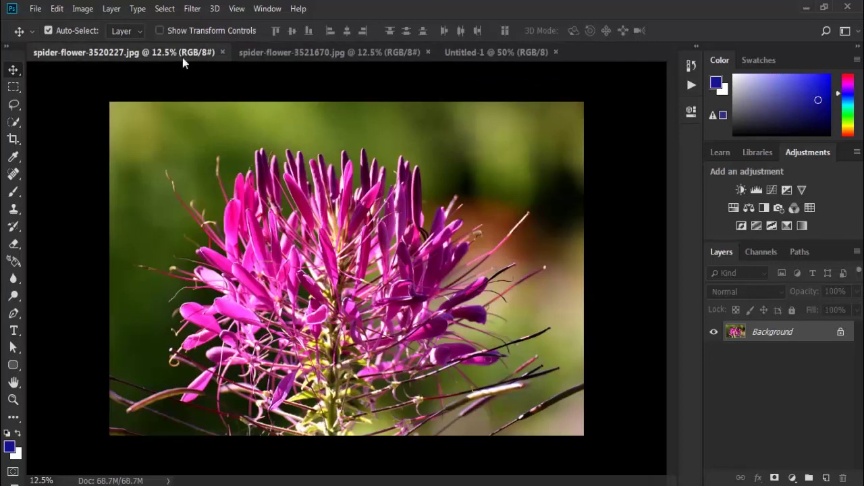
pyautogui.click(473, 55)
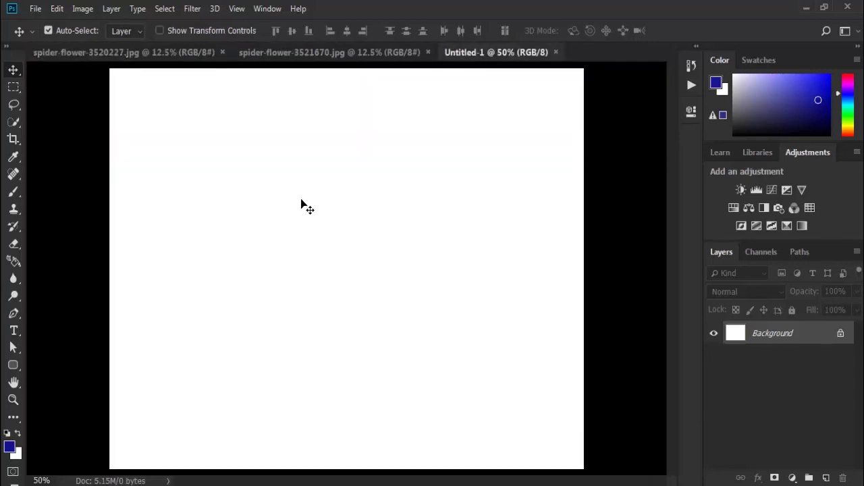